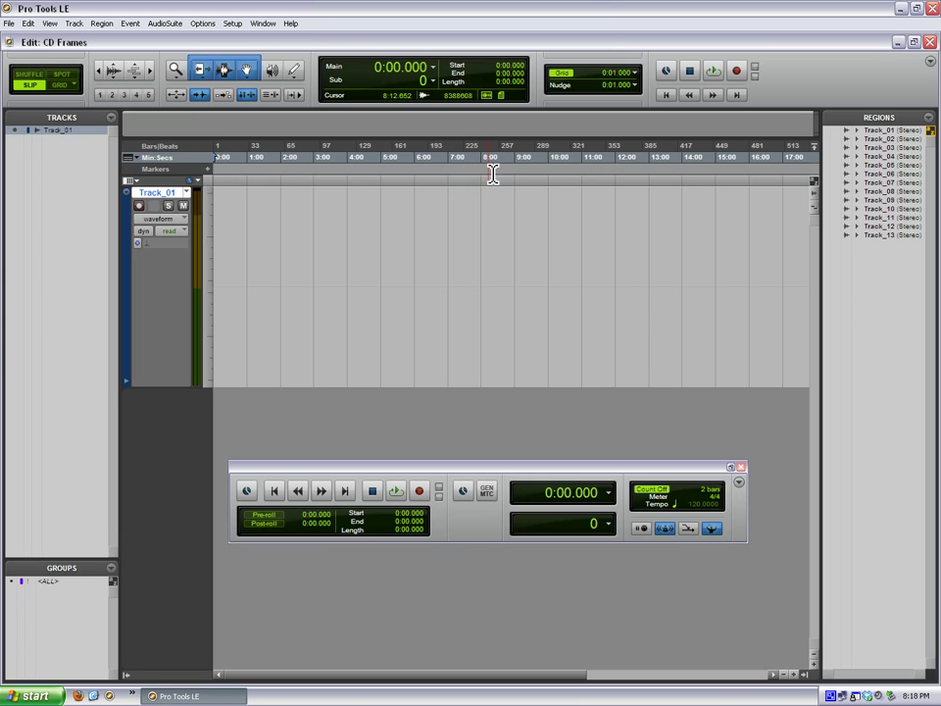
Step: Show the Main counter in Bars|Beats and snap edits to a 1/64-note grid
click(434, 68)
click(455, 69)
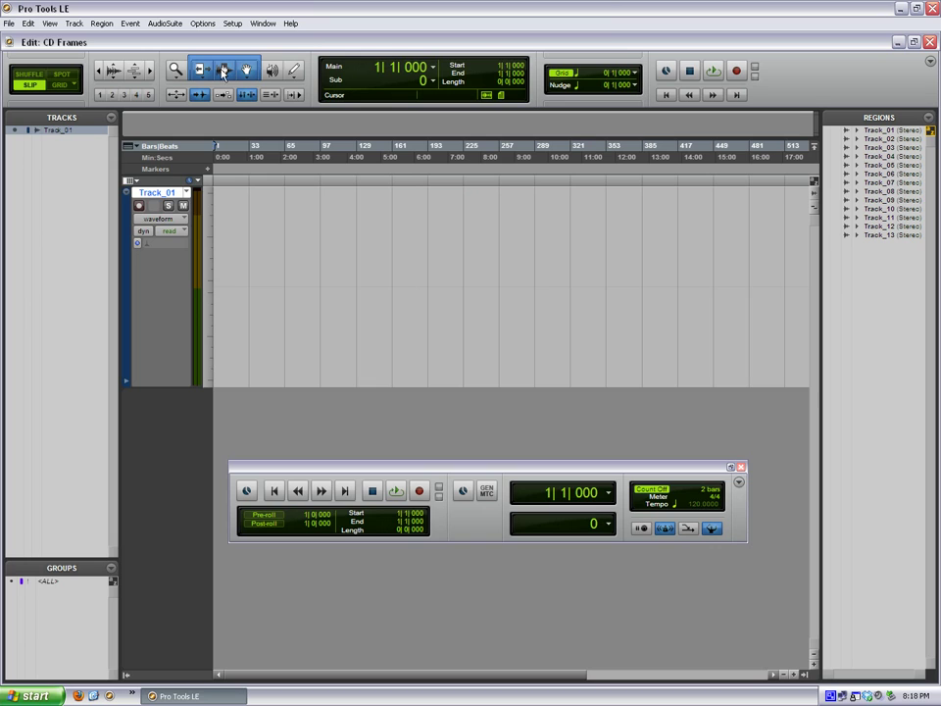
click(62, 86)
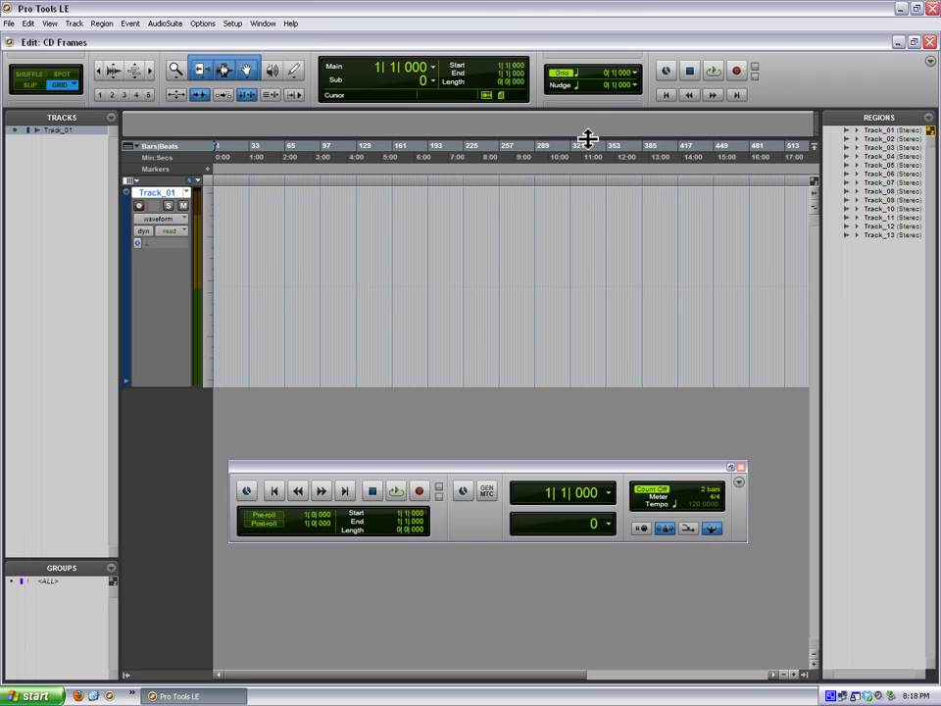
click(635, 73)
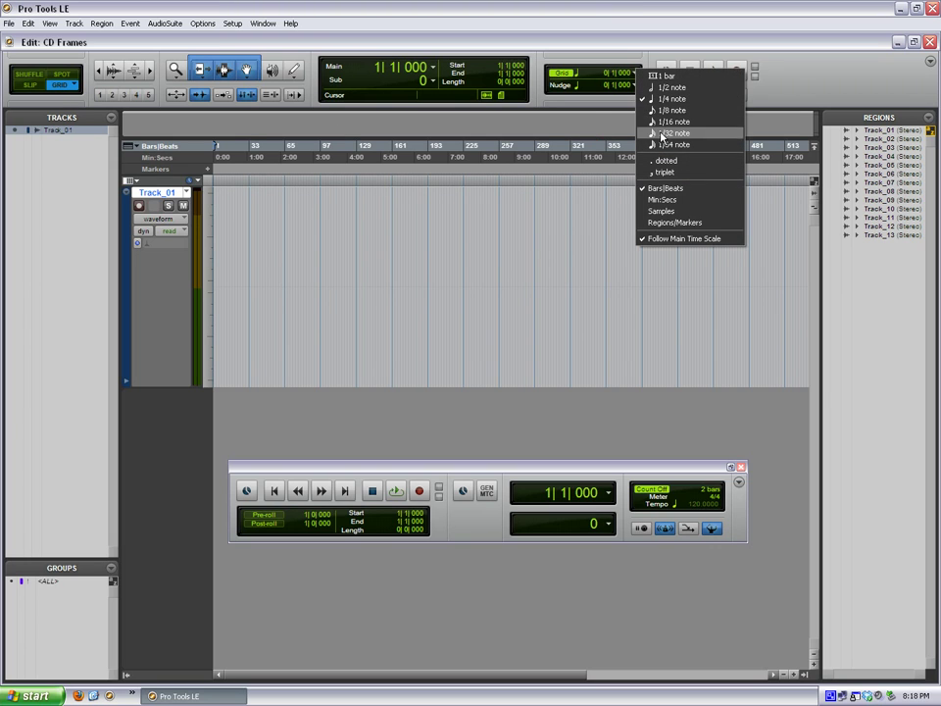
click(664, 147)
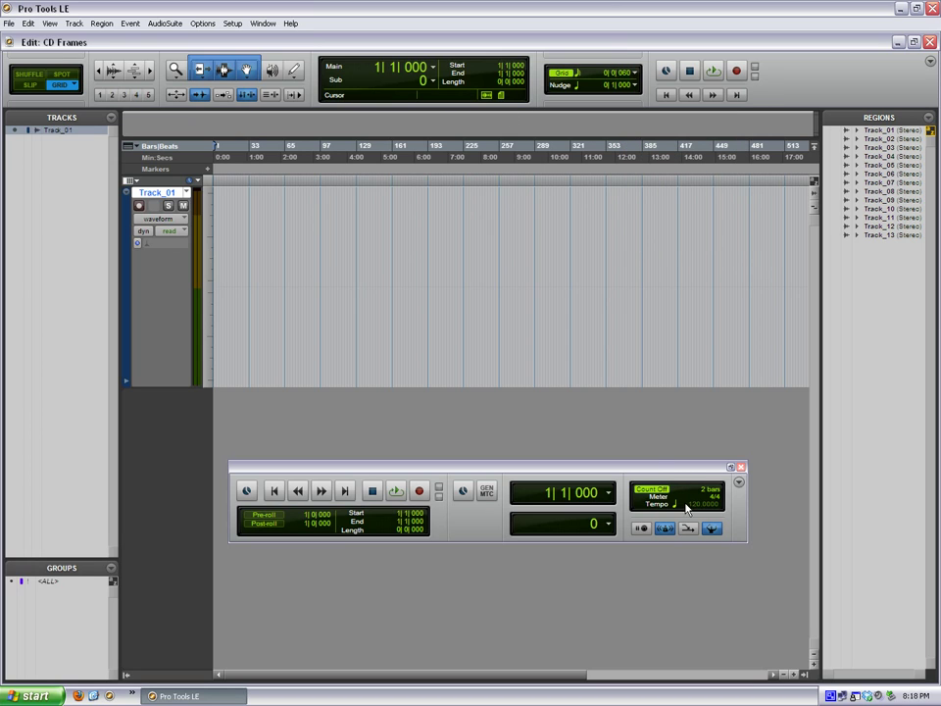
Step: Disable the Conductor, set a manual tempo of 281.25, and keep the 1/64-note grid
click(714, 531)
text(281.25)
key(Return)
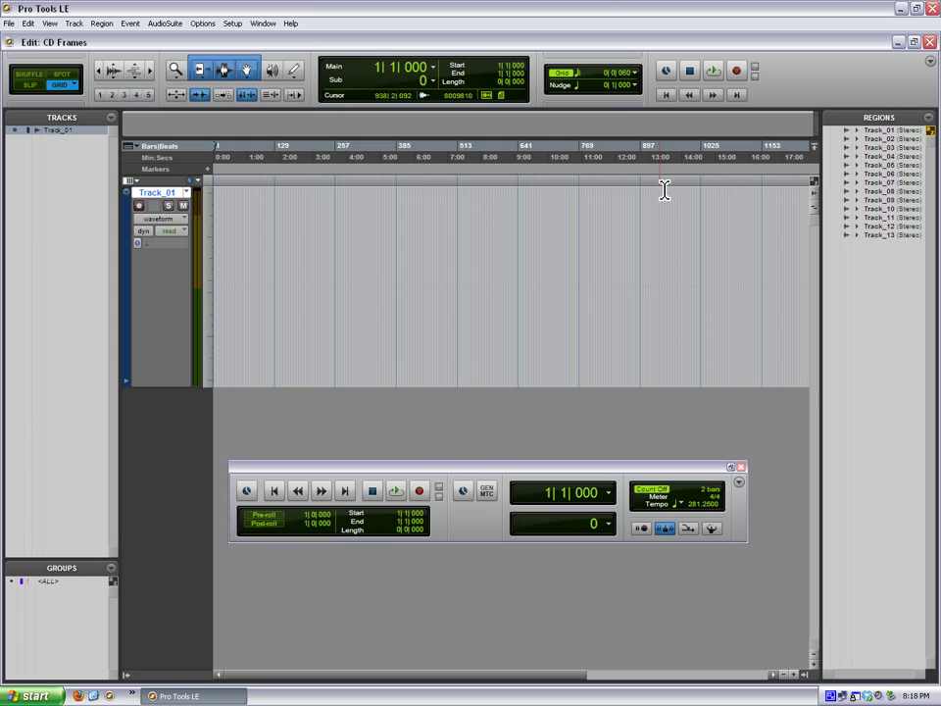
click(635, 72)
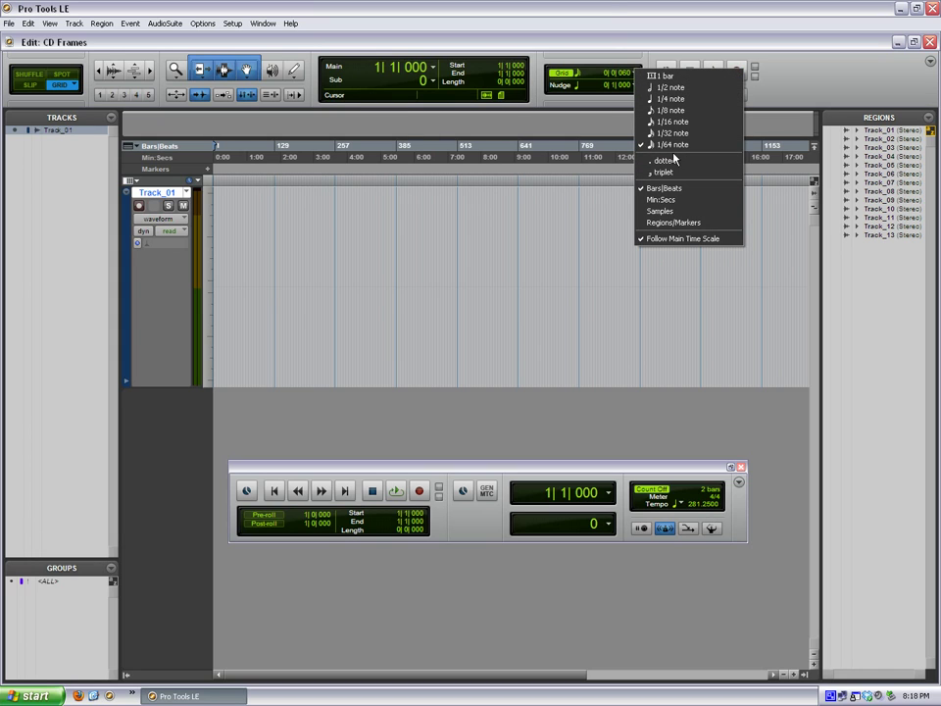
click(675, 147)
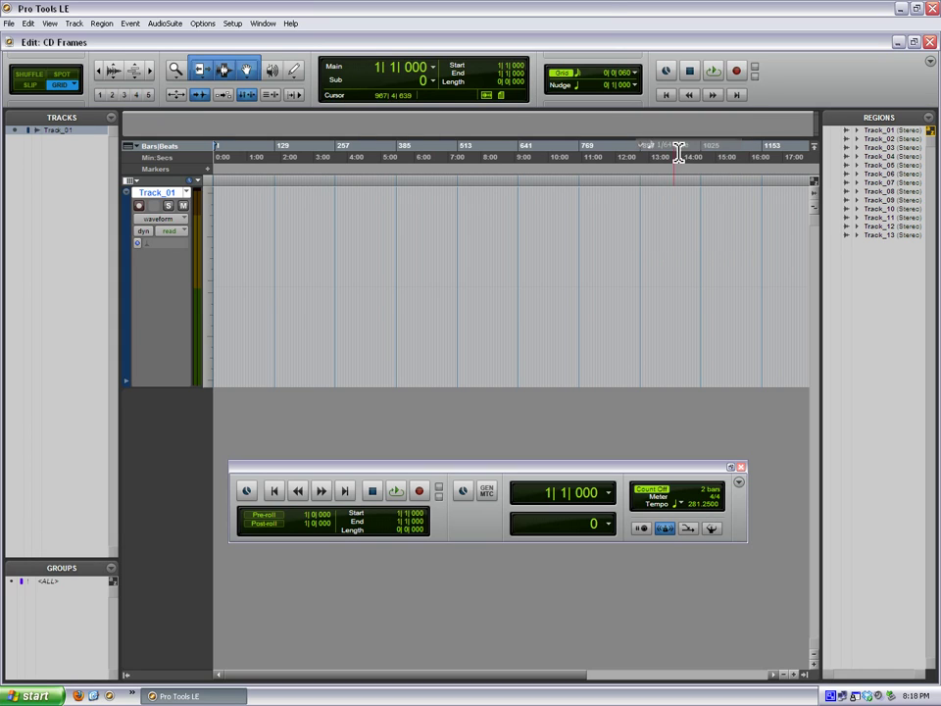
Step: Close the floating Transport and zoom in on the session start to see individual grid steps
click(742, 467)
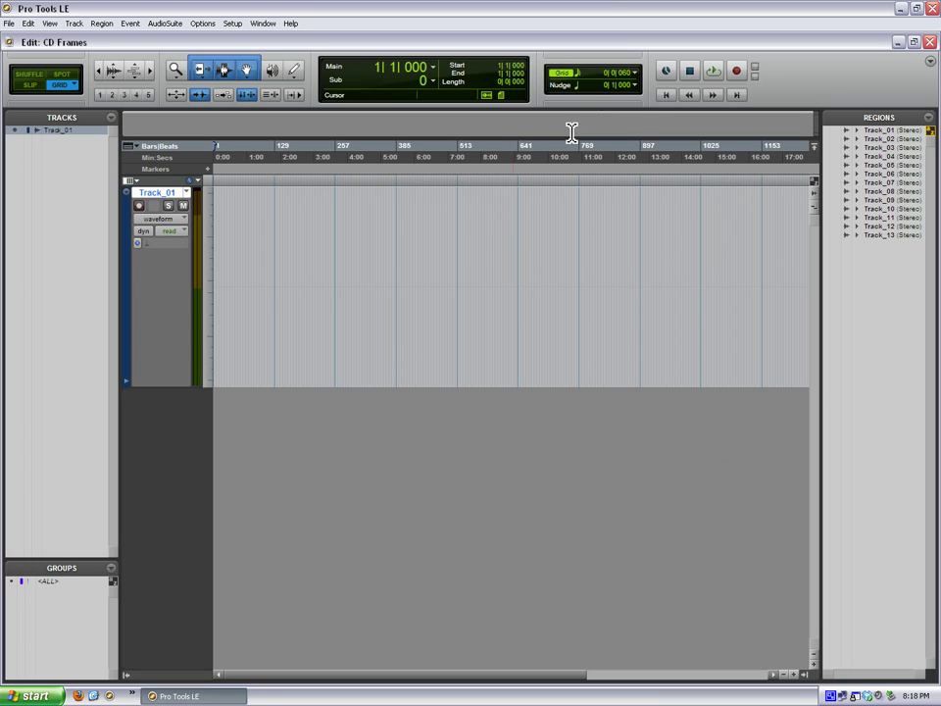
click(151, 70)
click(151, 70)
click(151, 71)
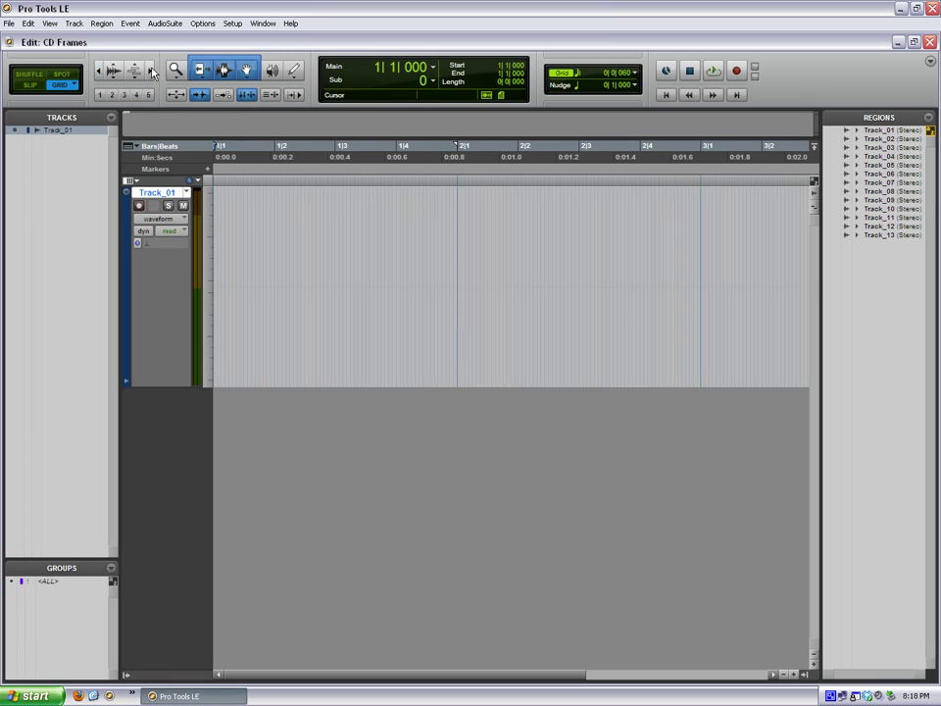
click(151, 70)
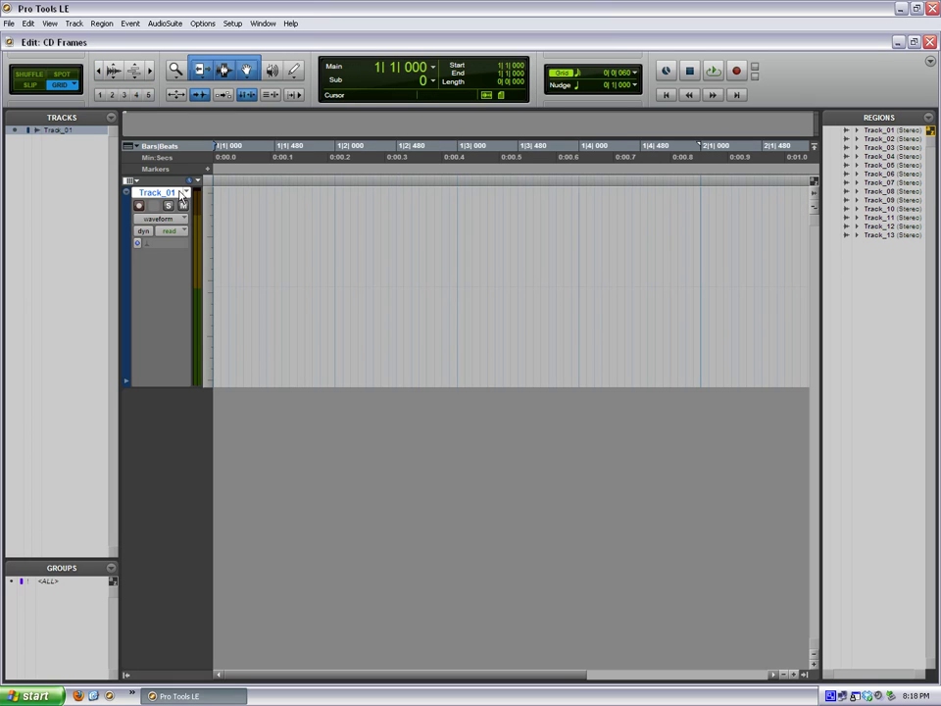
click(152, 72)
click(152, 71)
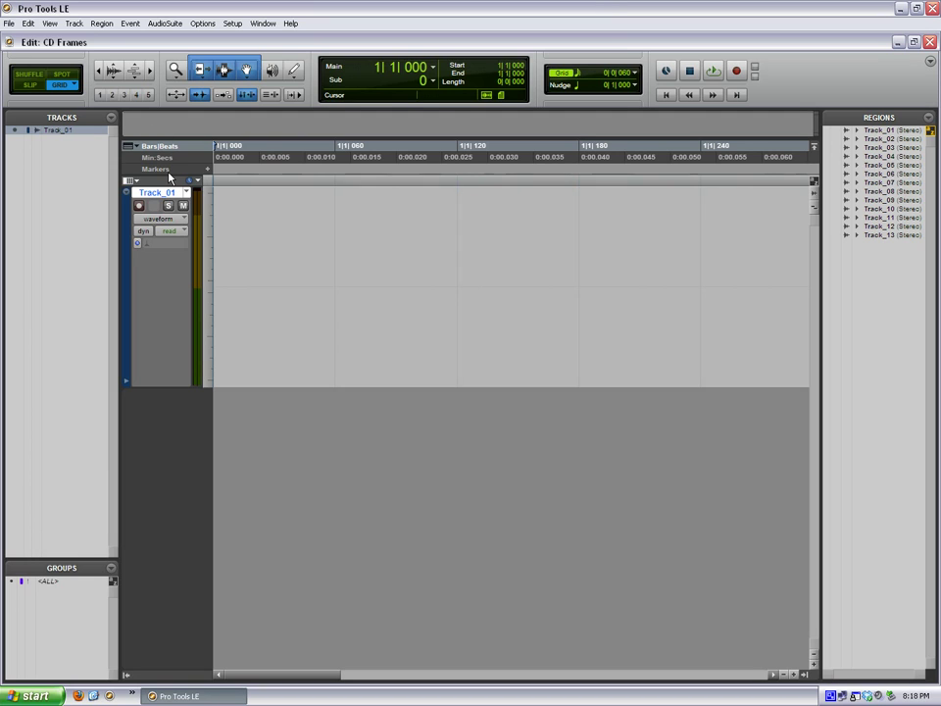
Step: Check the grid steps at 1|1|060, 1|1|120 and 1|1|180, then return to the start and zoom out
click(338, 280)
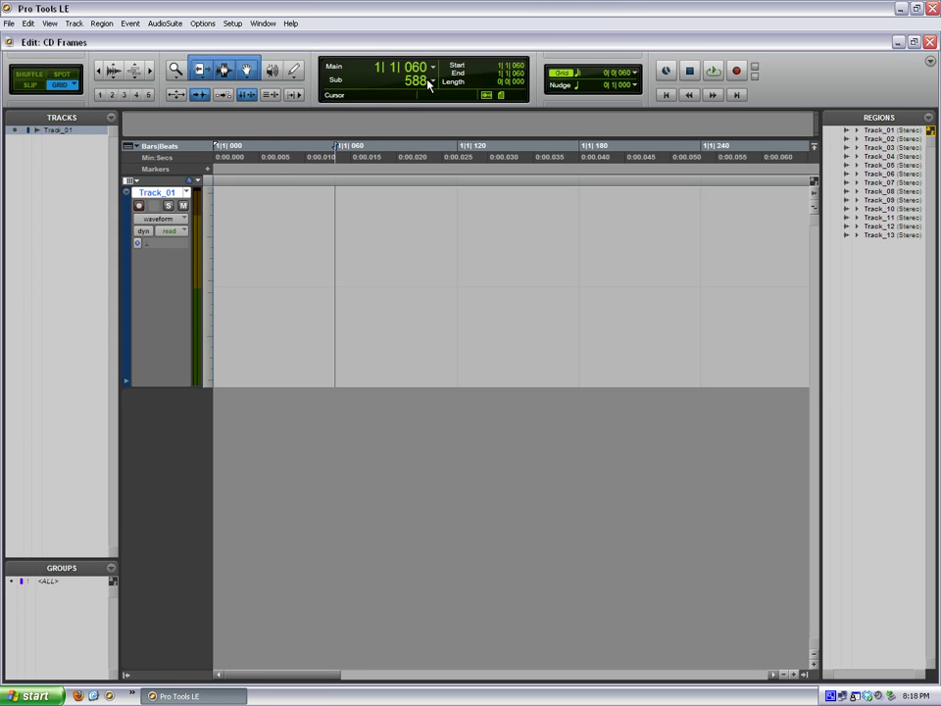
click(461, 256)
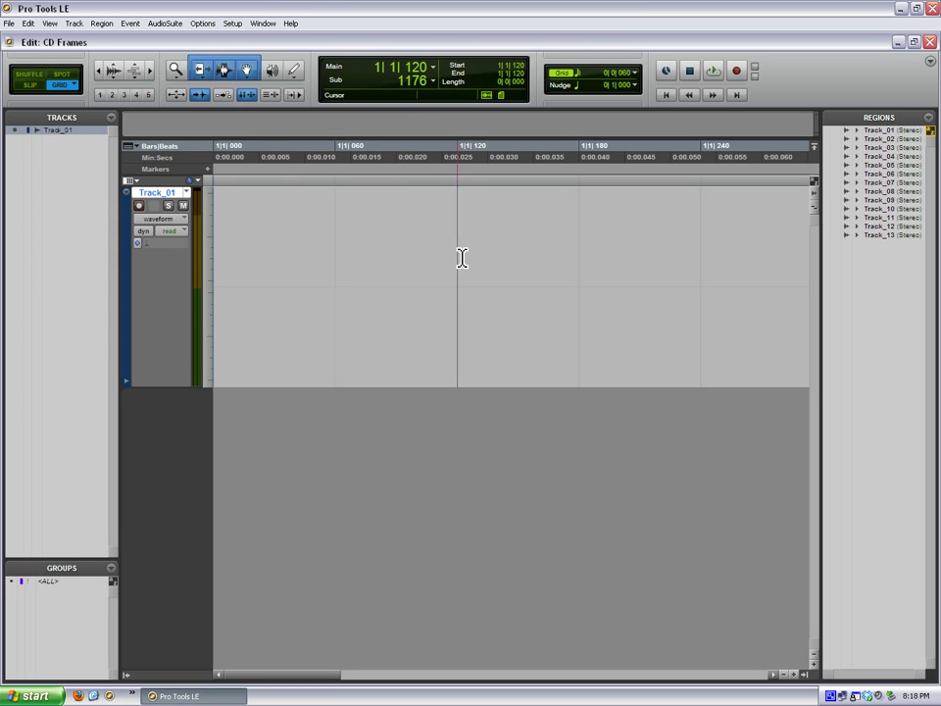
click(584, 280)
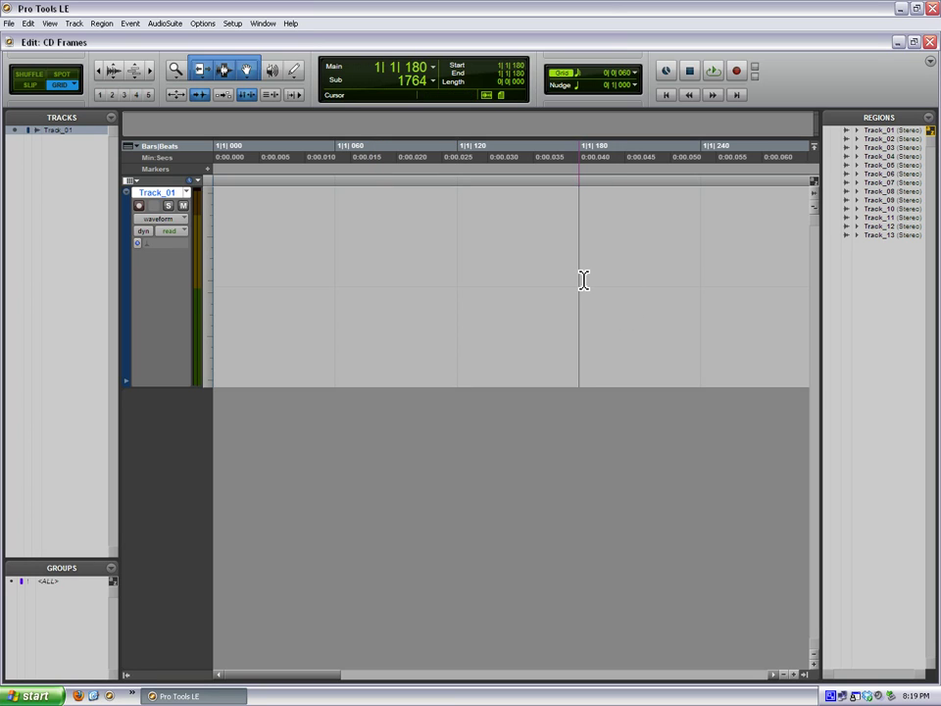
click(667, 95)
key(ctrl+[)
key(ctrl+[)
key(ctrl+[)
key(ctrl+[)
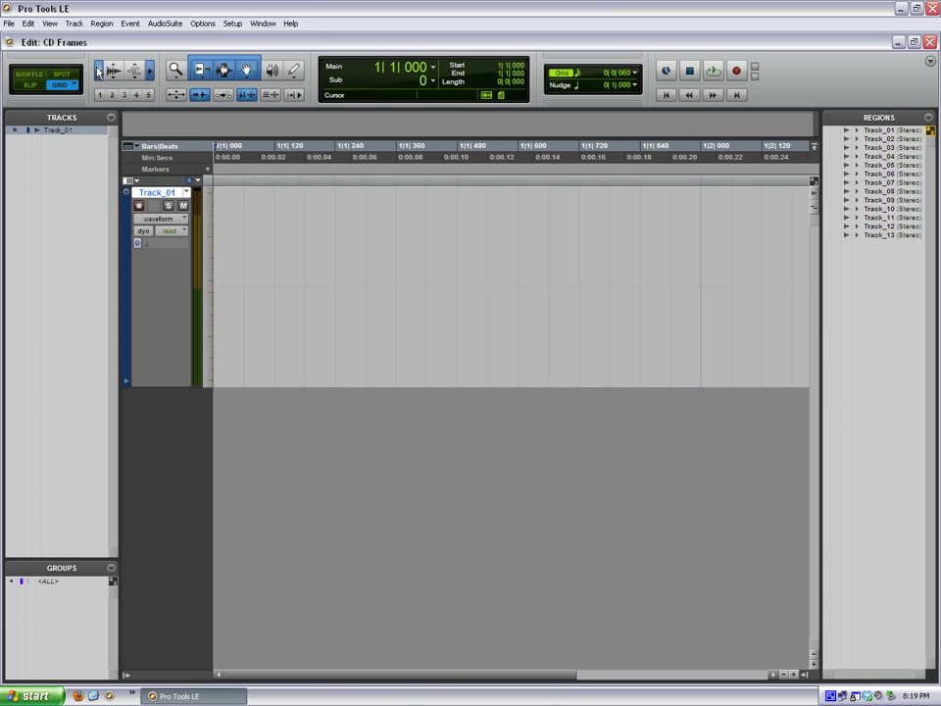
Step: Drag the Track_01 region onto the track at its start
drag(881, 137, 313, 259)
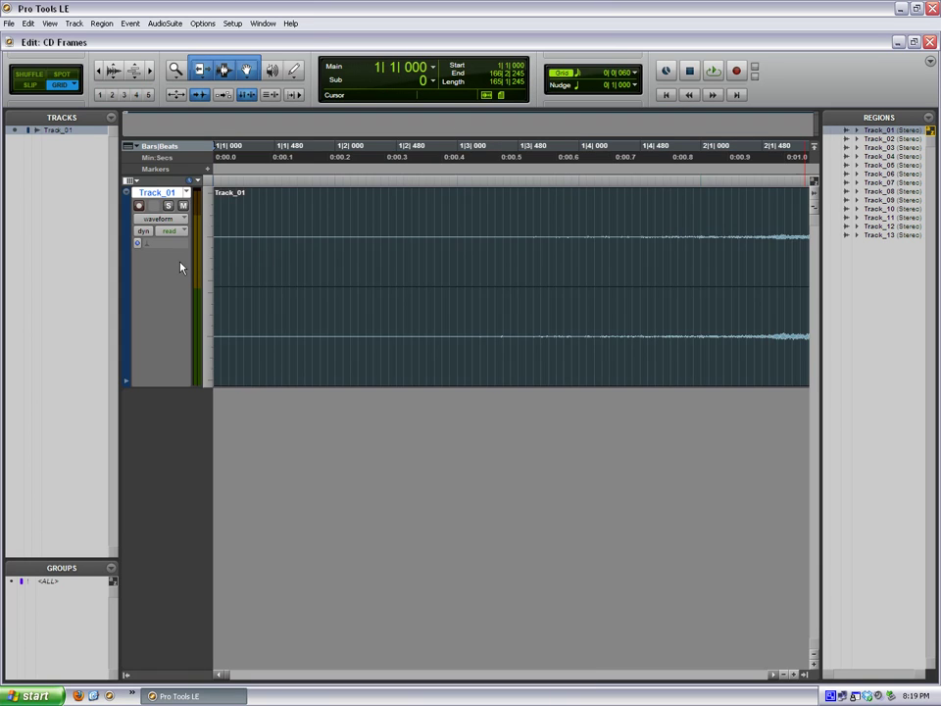
click(97, 70)
click(97, 70)
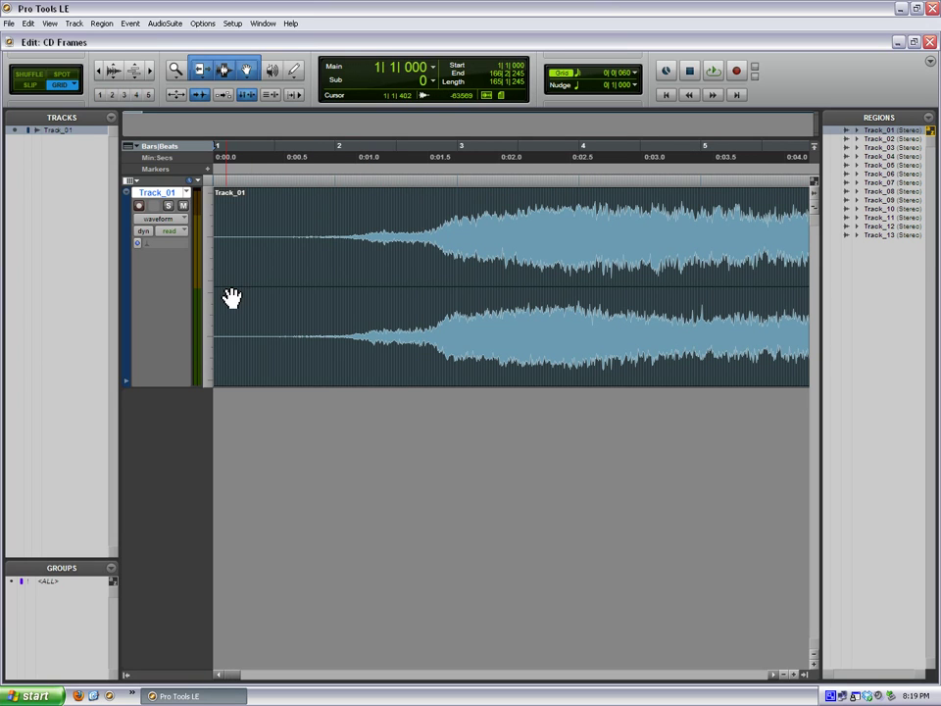
Step: Trim Track_01's quiet lead-in and move the resulting Track_01-01 to start at 1|1|000
drag(224, 291, 284, 290)
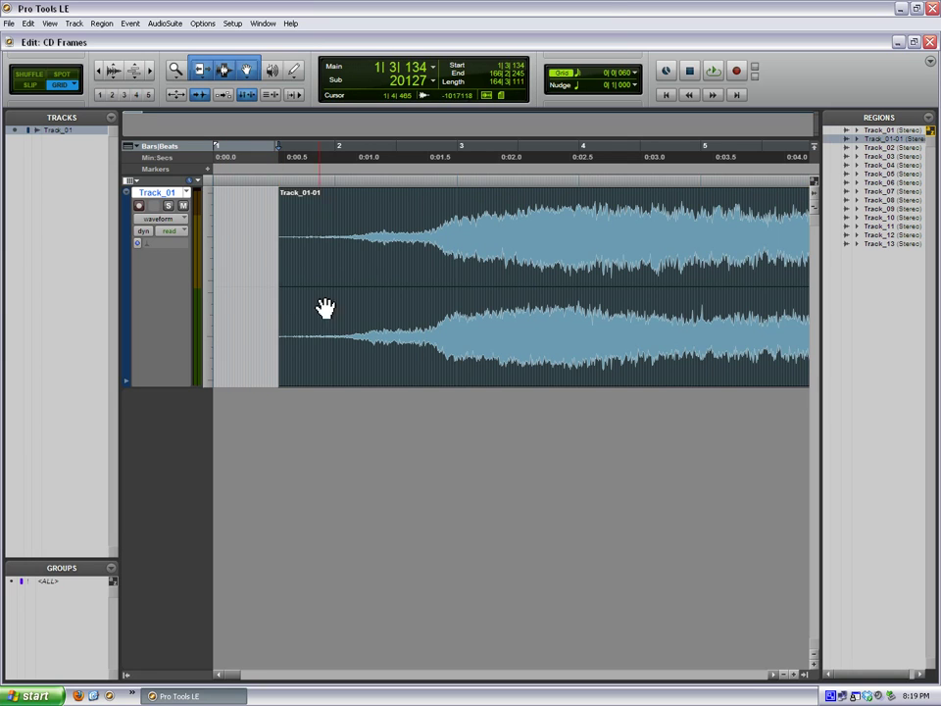
drag(347, 329, 280, 329)
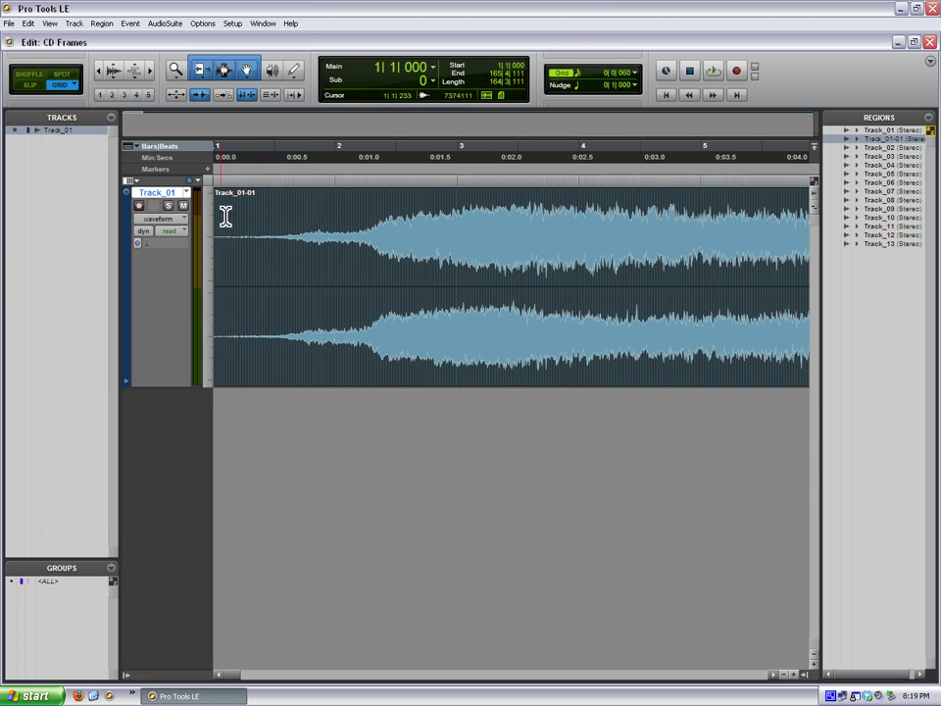
click(98, 71)
click(98, 71)
click(98, 70)
click(98, 70)
click(98, 71)
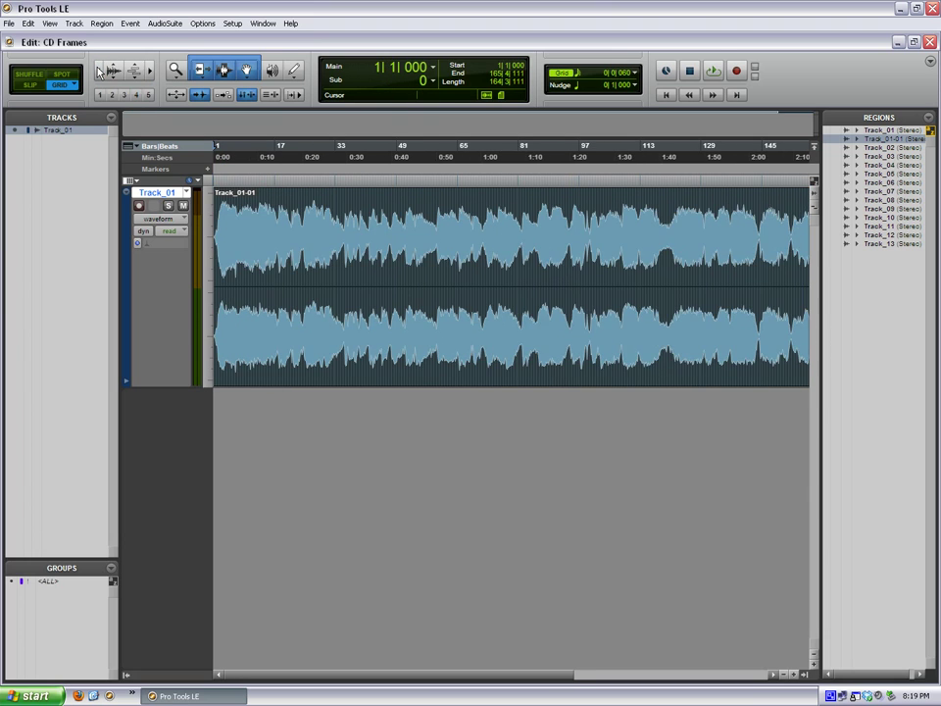
click(98, 71)
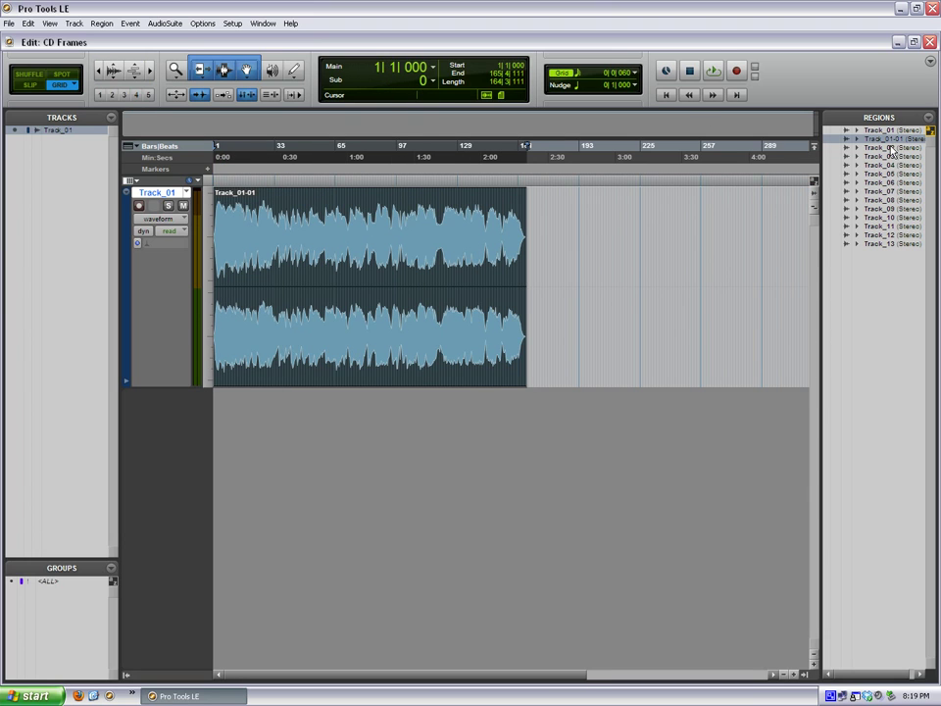
Step: Drop Track_02 from the Regions list onto the track right after Track_01-01
drag(897, 149, 529, 273)
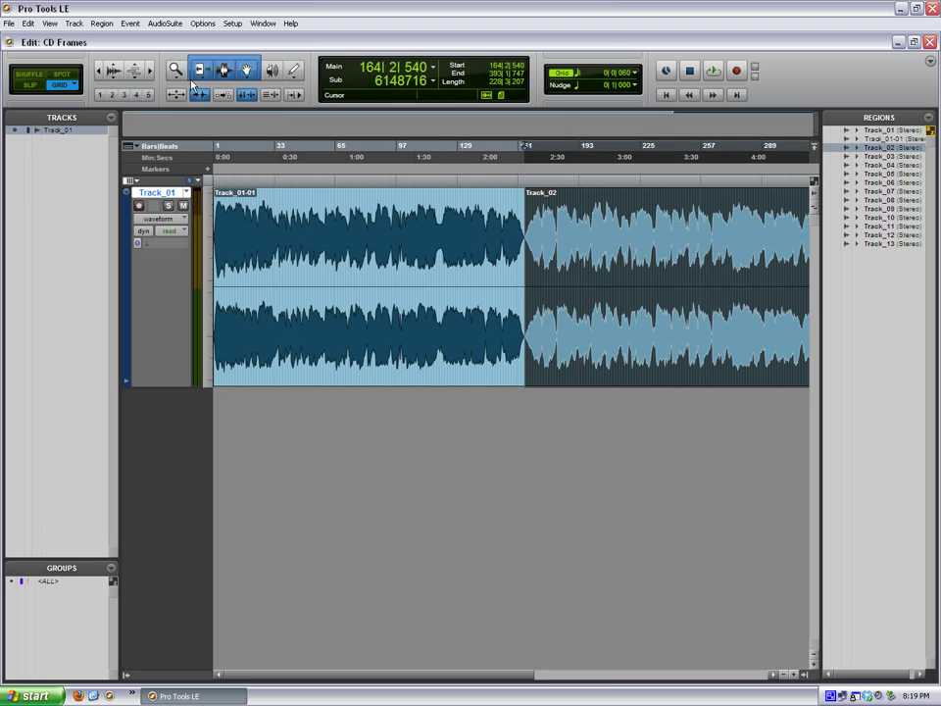
click(147, 69)
click(147, 68)
Step: Trim Track_02's start slightly later and add a 0|0|762 crossfade at 164|2|783
click(147, 69)
click(147, 69)
click(147, 68)
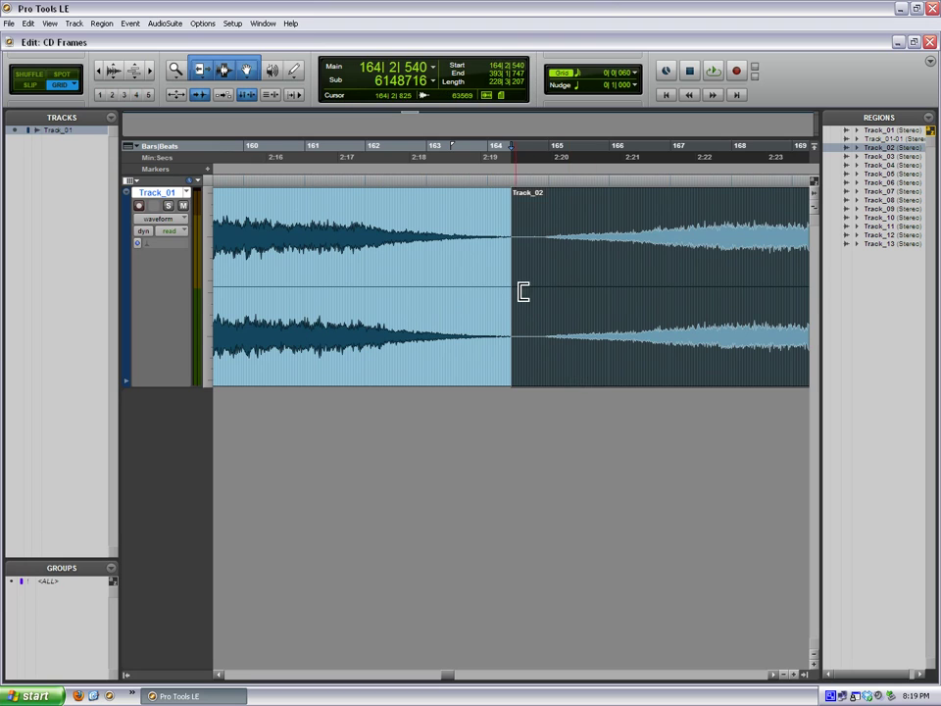
drag(513, 279, 536, 328)
drag(527, 378, 531, 378)
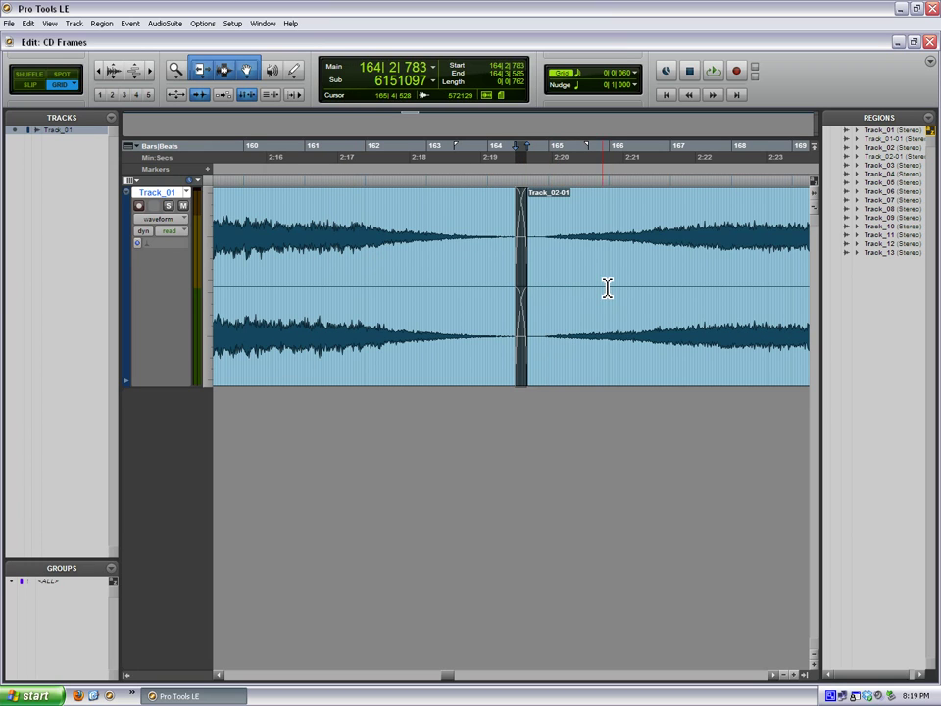
Step: Zoom in past the crossfade and place the insertion point exactly at 164|4|360
click(149, 71)
click(149, 71)
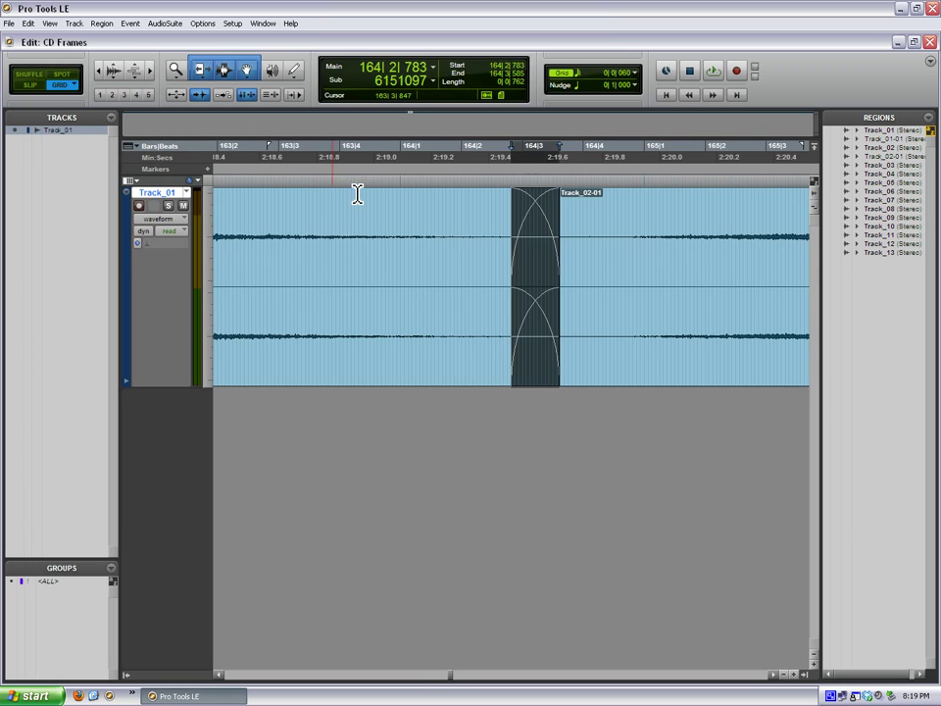
click(634, 260)
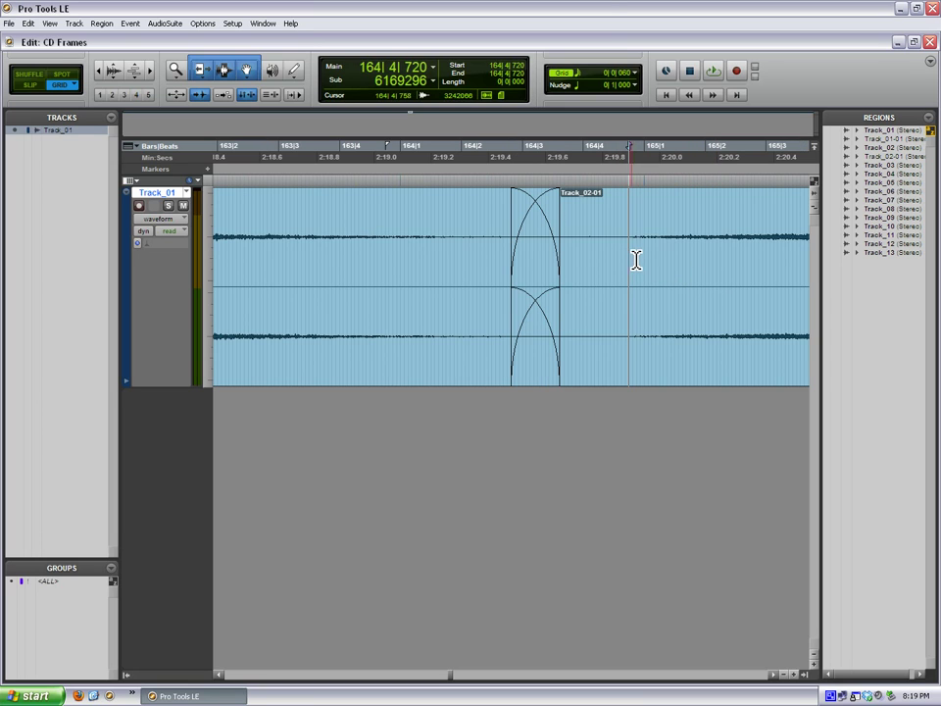
click(616, 260)
key(KP_Subtract)
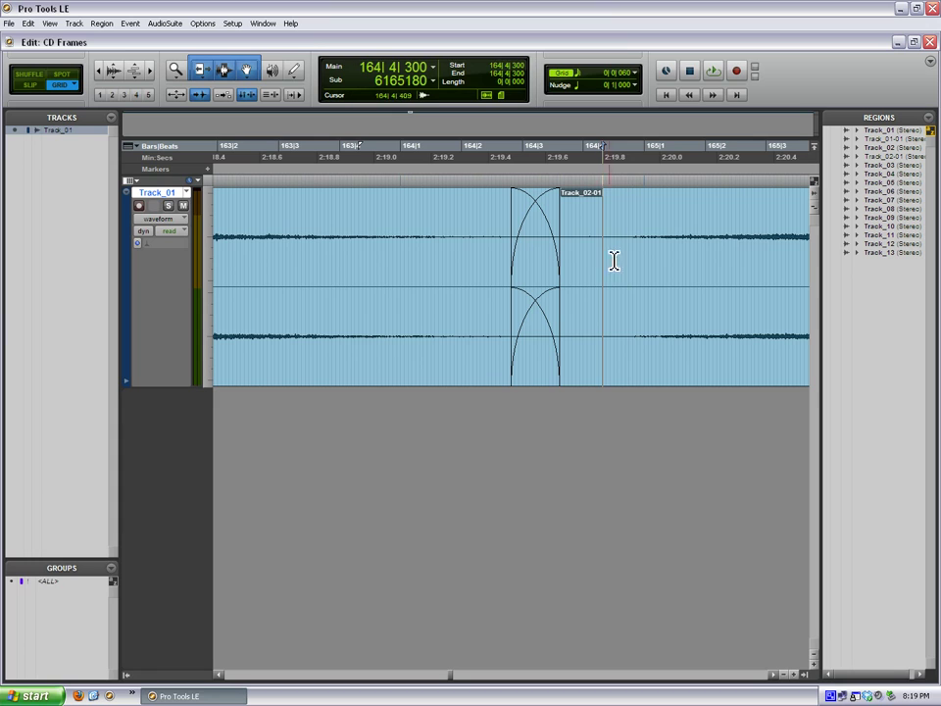
click(151, 71)
click(151, 71)
click(551, 238)
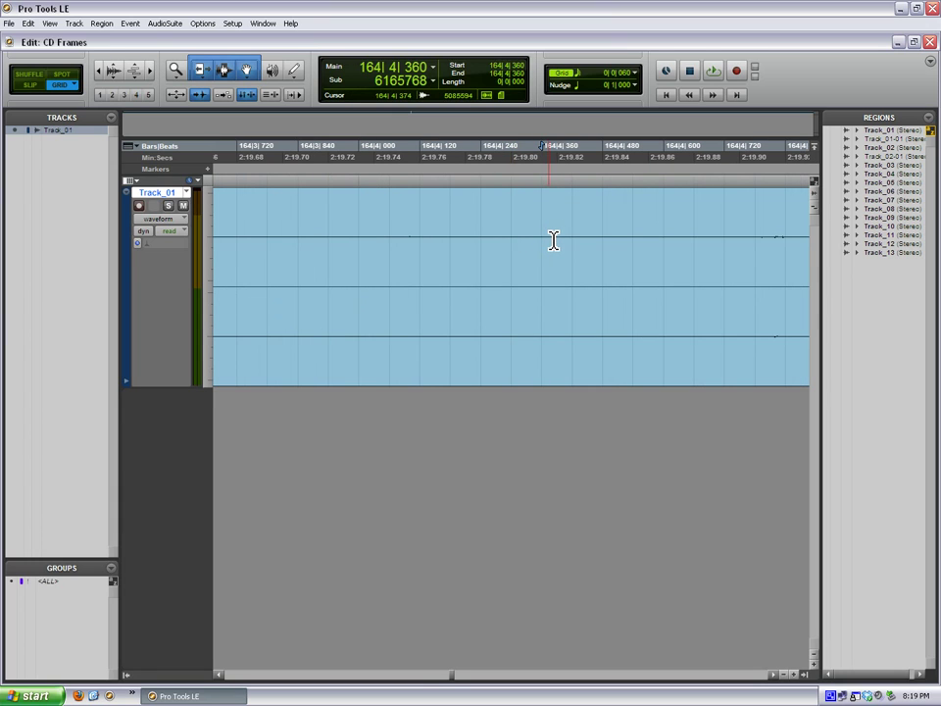
Step: Separate the region at 164|4|360 into Track_02-02 and Track_02-03
key(ctrl+e)
click(100, 72)
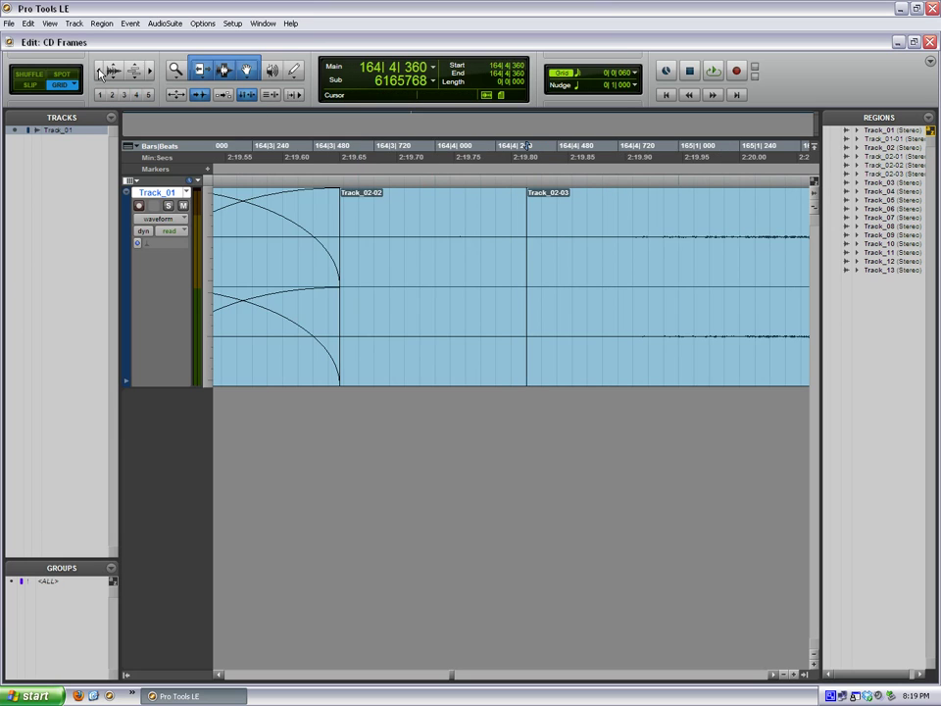
click(100, 72)
click(100, 72)
click(100, 72)
click(100, 72)
click(100, 71)
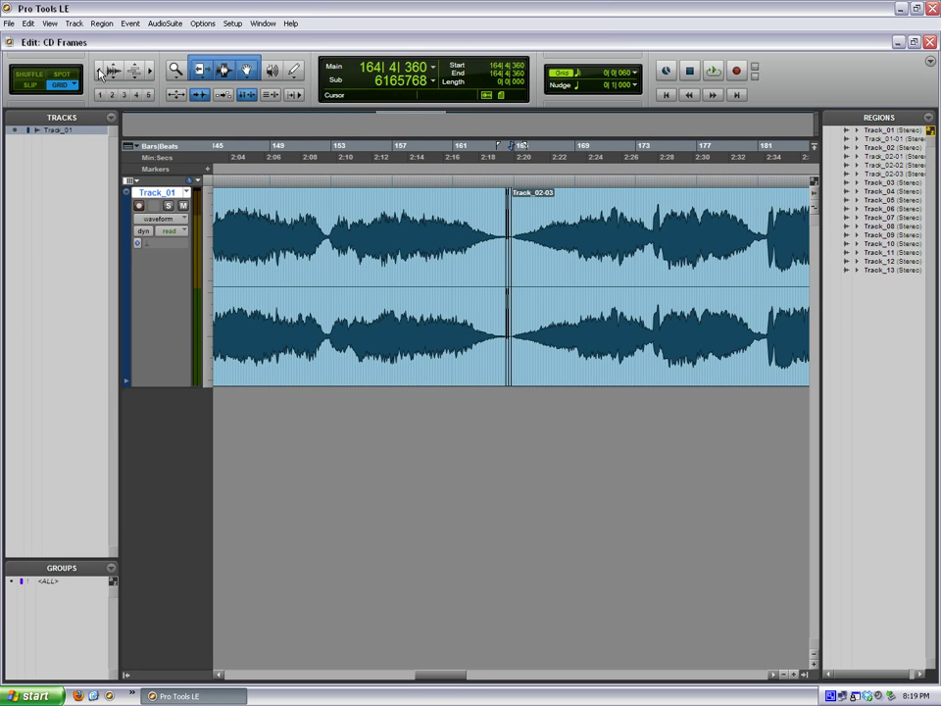
click(100, 72)
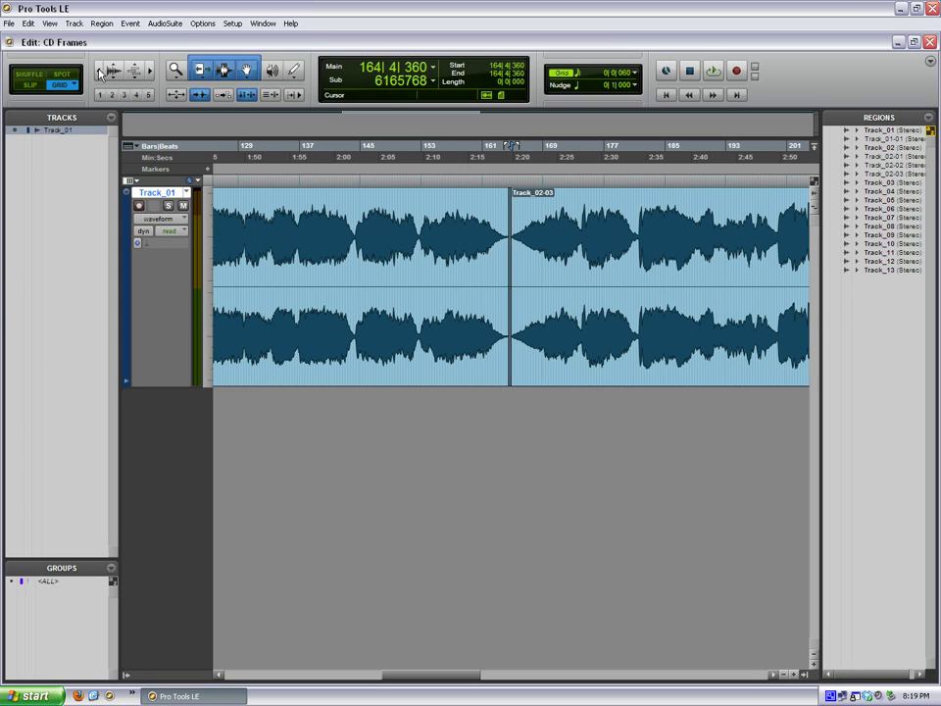
Step: Zoom out twice so Track_01-01 and Track_02-03, starting at 164|4|360, are fully visible
click(100, 71)
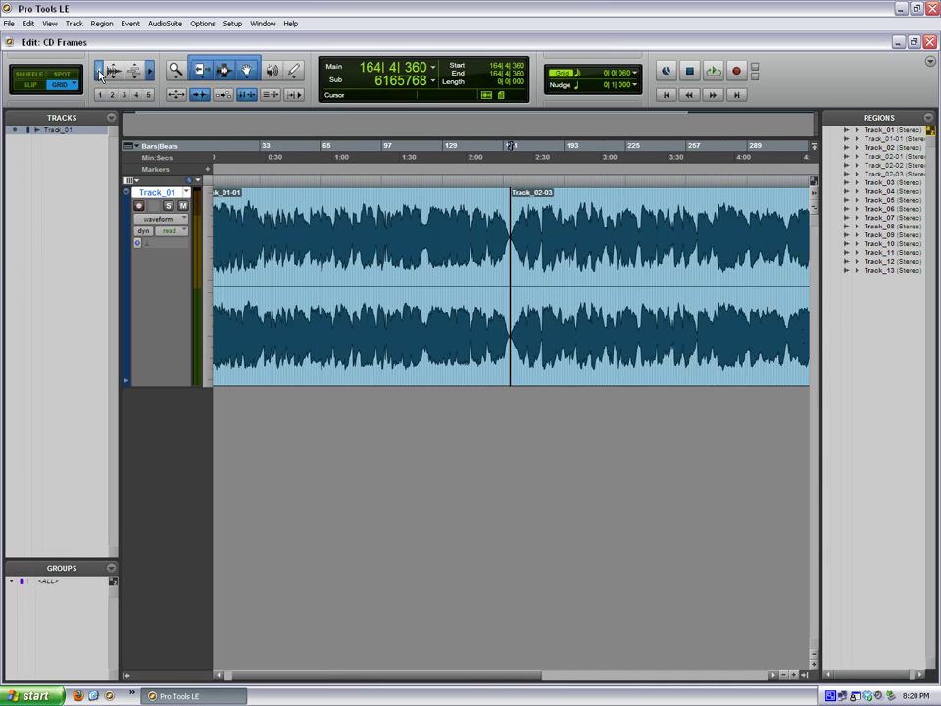
click(100, 72)
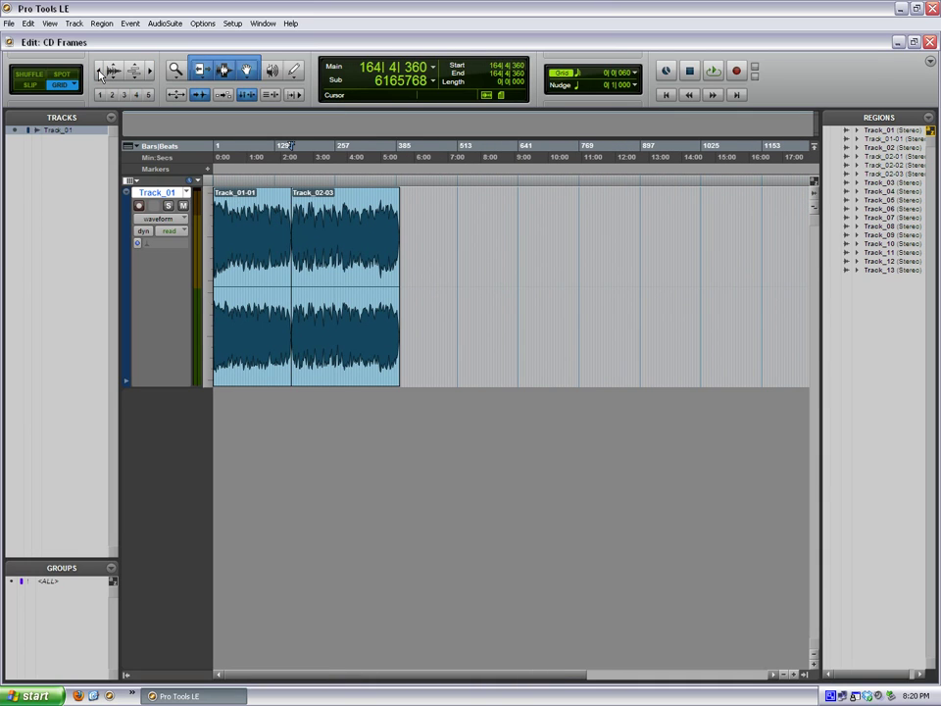